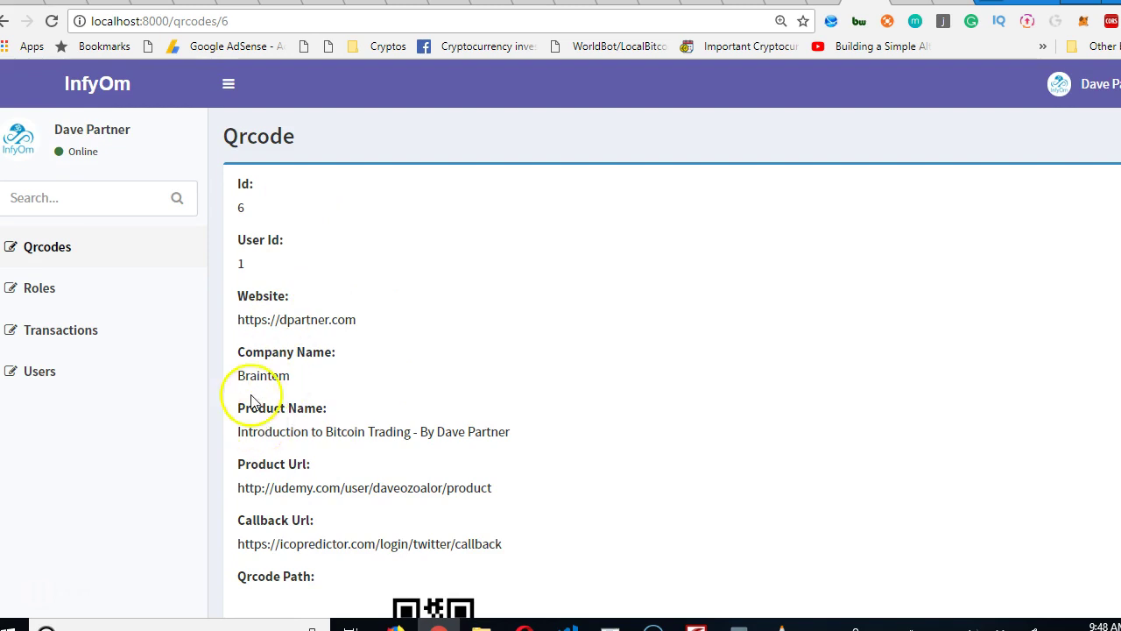
# Request the Roles list, then switch to the diagram of the QR processor, e-commerce site and phone app.
pyautogui.click(48, 297)
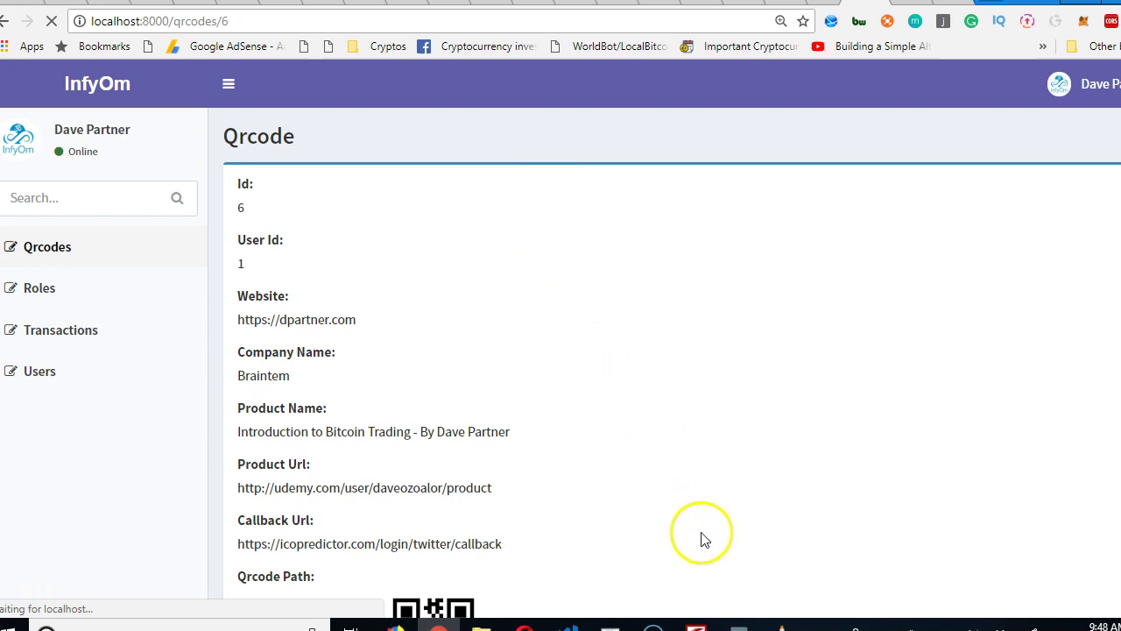
pyautogui.click(782, 624)
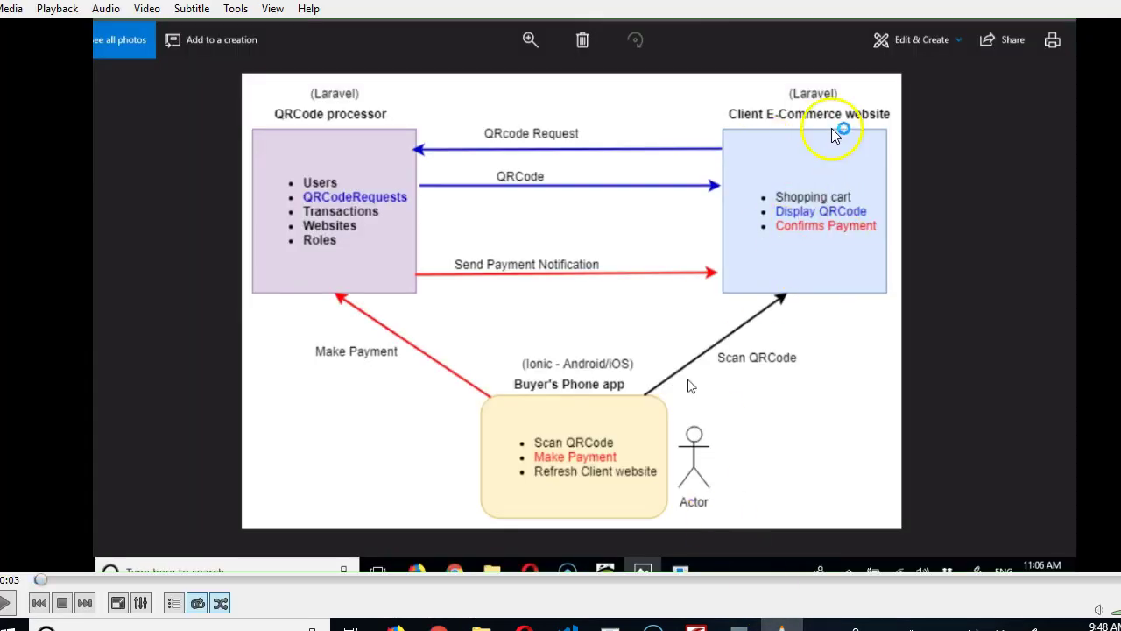